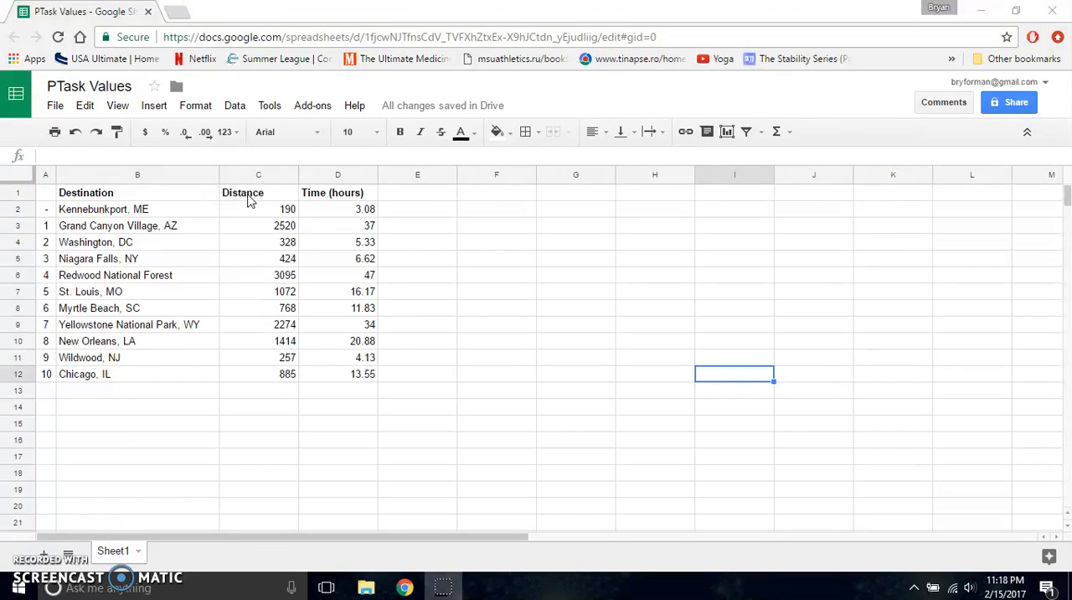
# Step: Insert a scatter chart of the Distance and Time (hours) columns from range C1:D12, headers included
pyautogui.click(248, 198)
pyautogui.moveTo(287, 196); pyautogui.dragTo(326, 376)
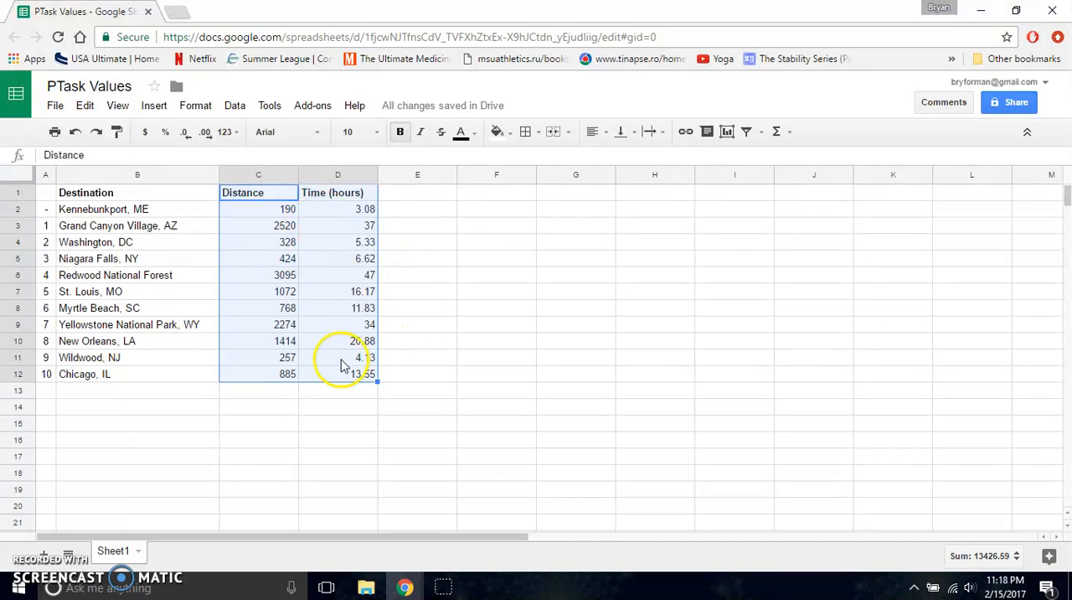
pyautogui.click(156, 107)
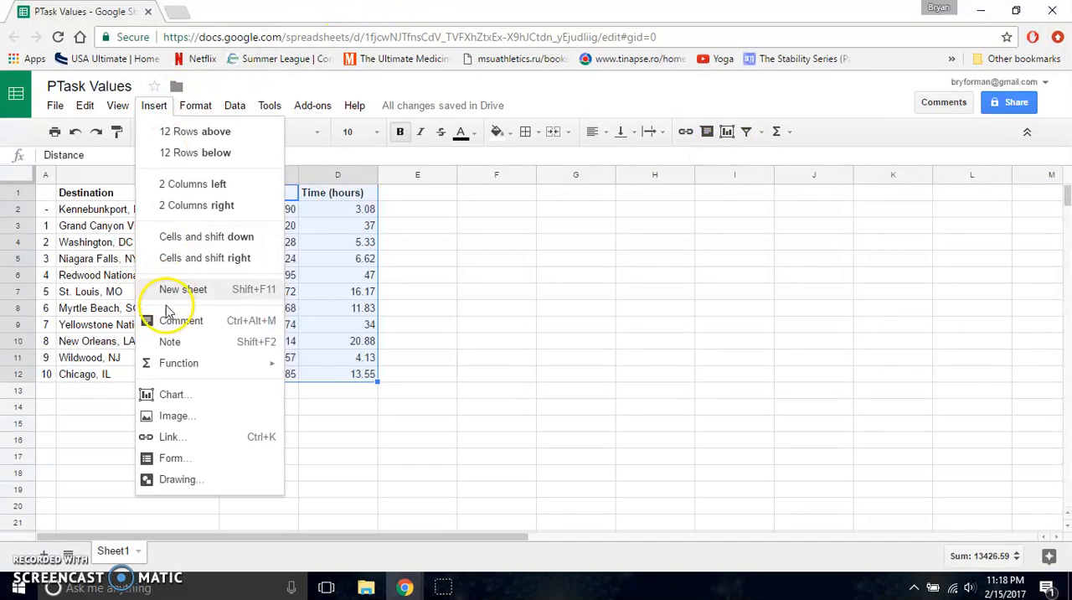
pyautogui.click(167, 396)
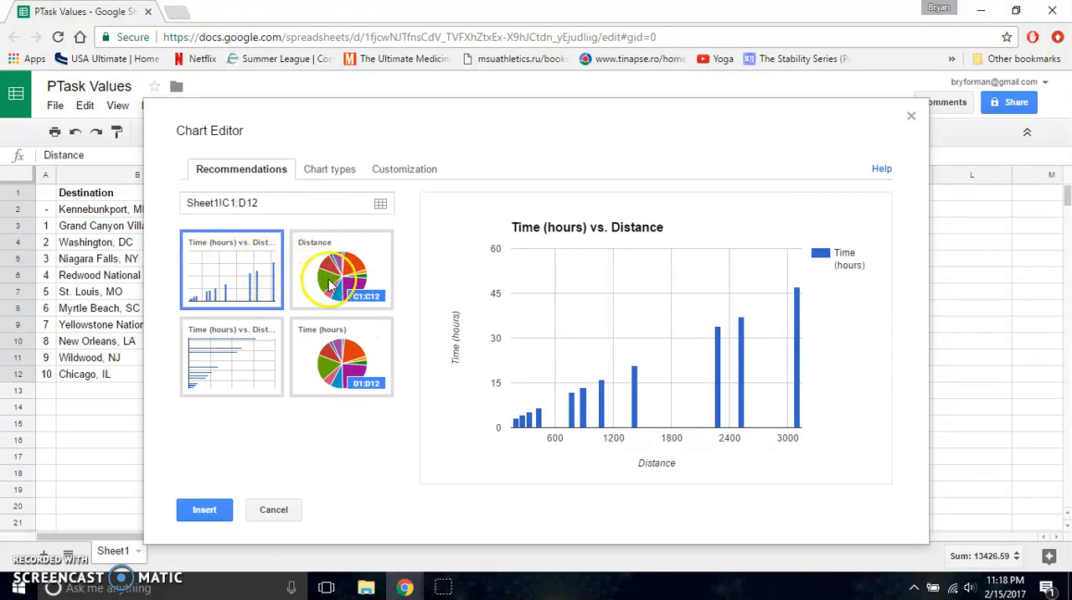
pyautogui.click(317, 169)
pyautogui.click(411, 317)
pyautogui.moveTo(410, 316); pyautogui.dragTo(410, 408)
pyautogui.click(220, 374)
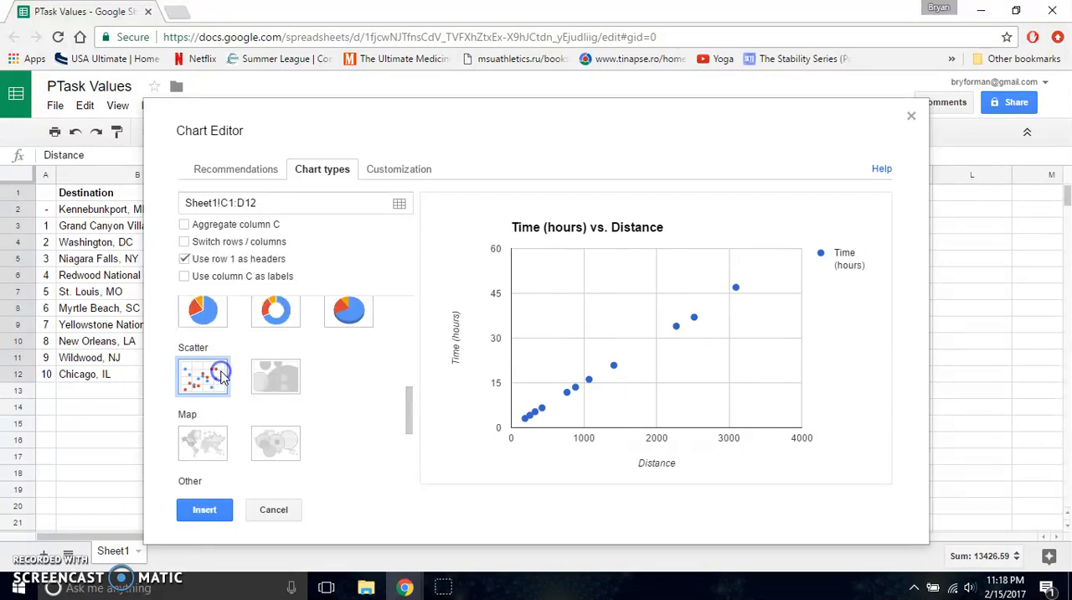
pyautogui.click(206, 510)
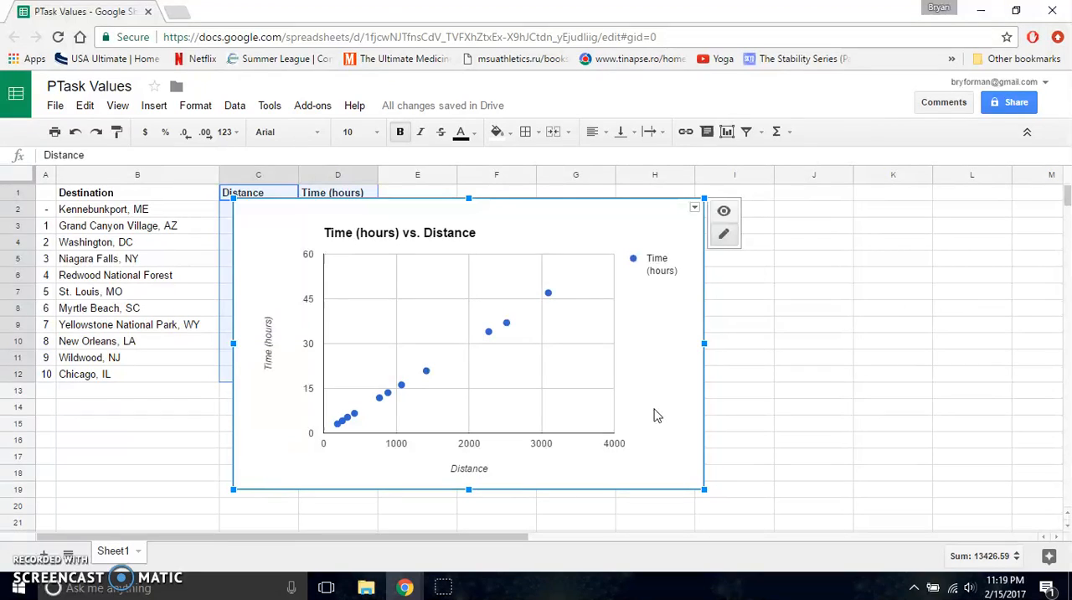
# Step: Add a linear trendline to the Time (hours) data series in the scatter chart
pyautogui.click(549, 294)
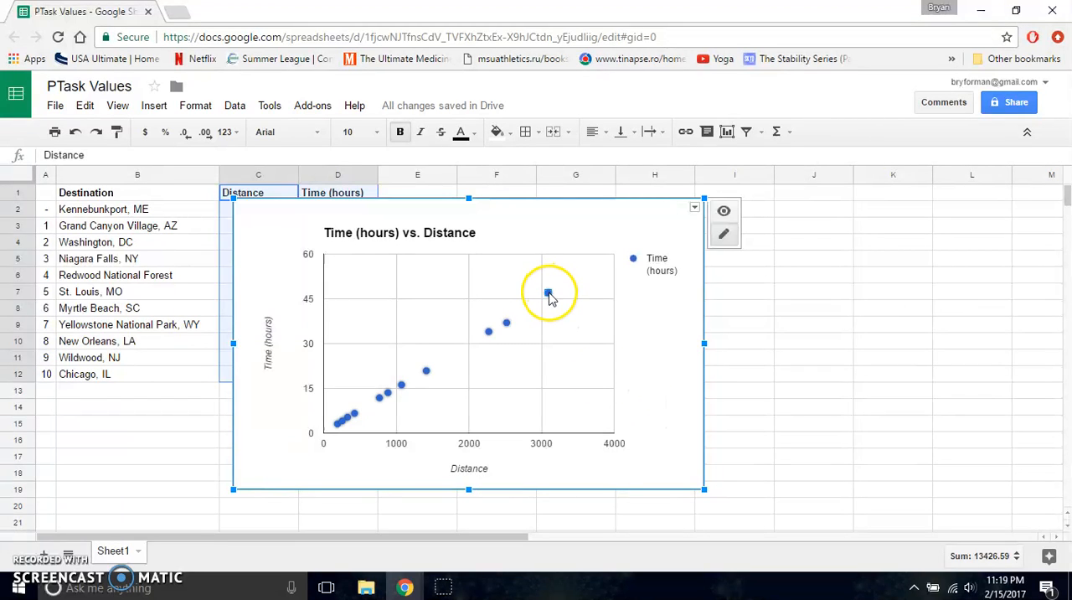
pyautogui.click(549, 294)
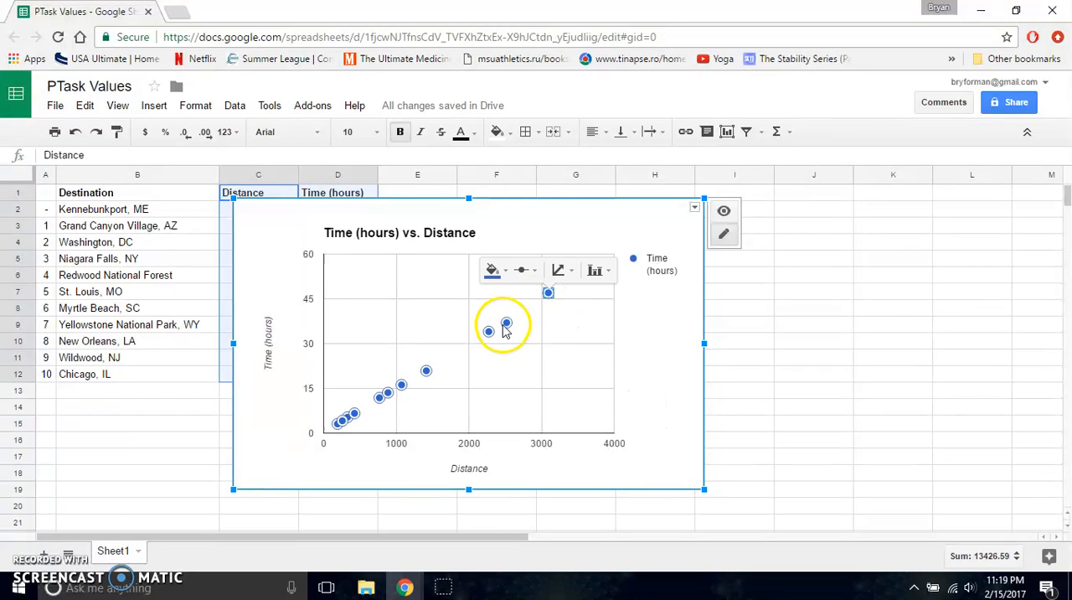
pyautogui.click(341, 423)
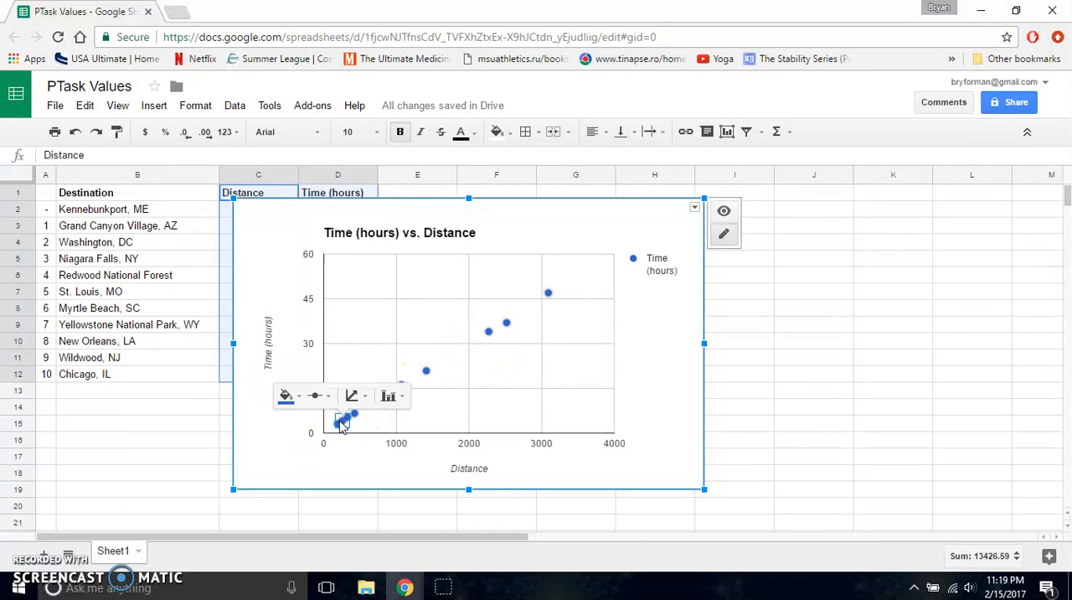
pyautogui.click(489, 332)
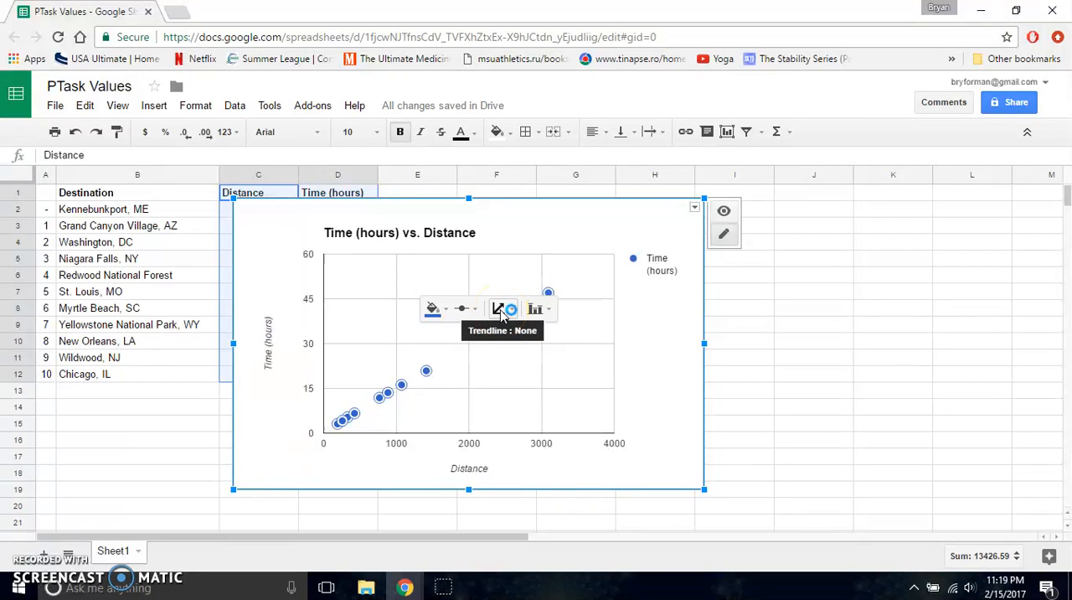
pyautogui.click(500, 310)
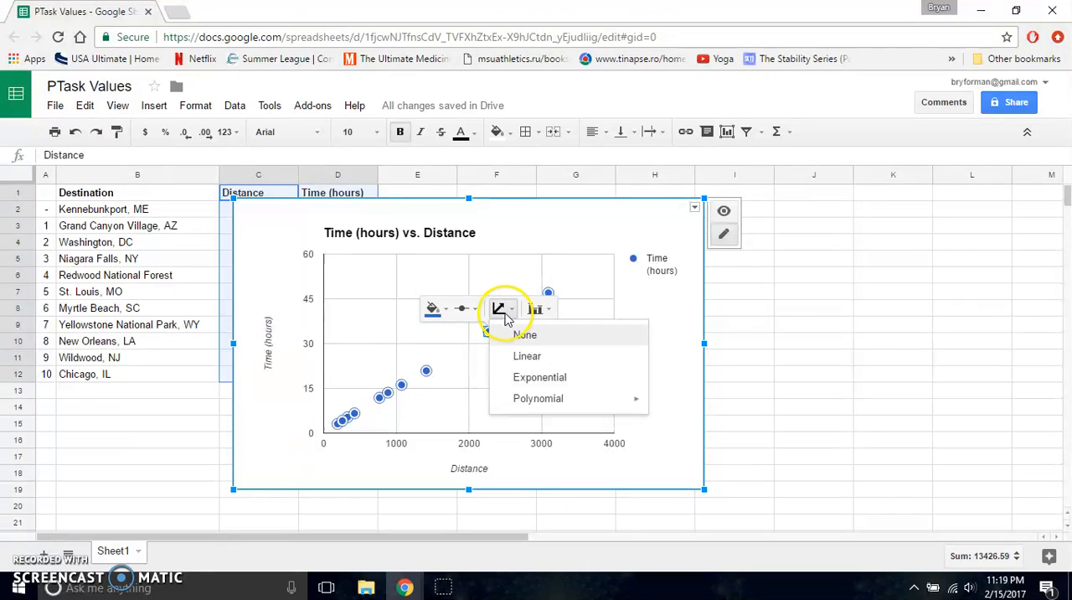
pyautogui.click(546, 358)
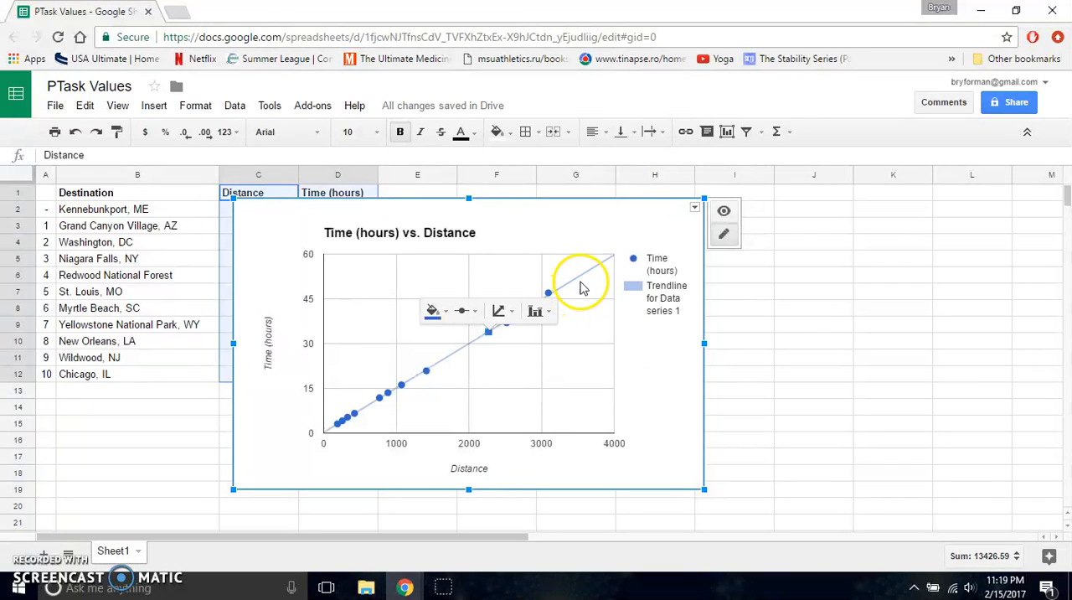
# Step: Set the trendline's label to Use equation in the chart's advanced editing options and update the chart
pyautogui.click(582, 333)
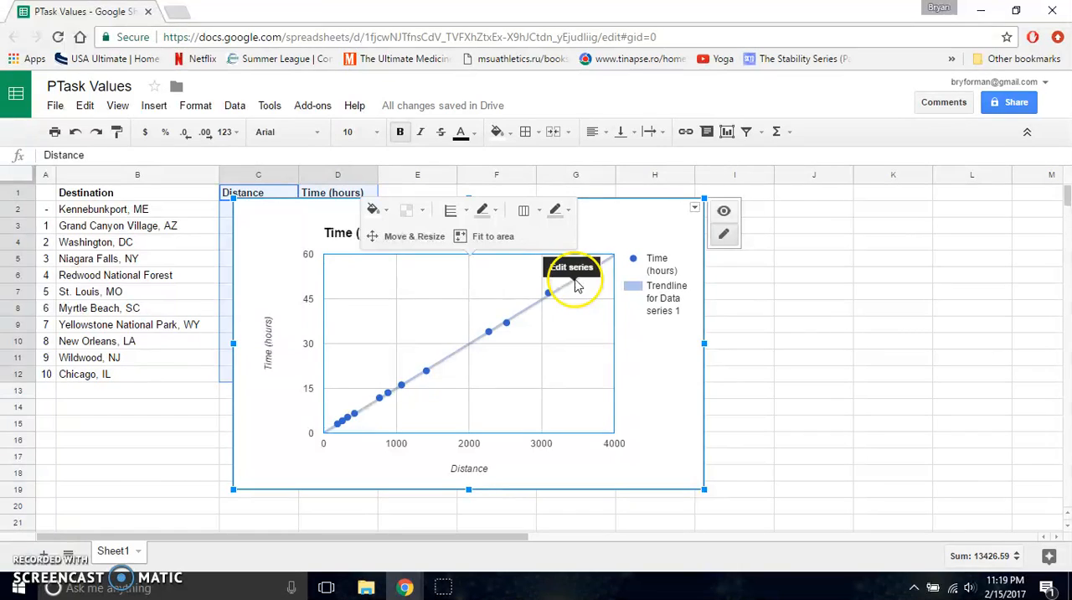
pyautogui.click(455, 361)
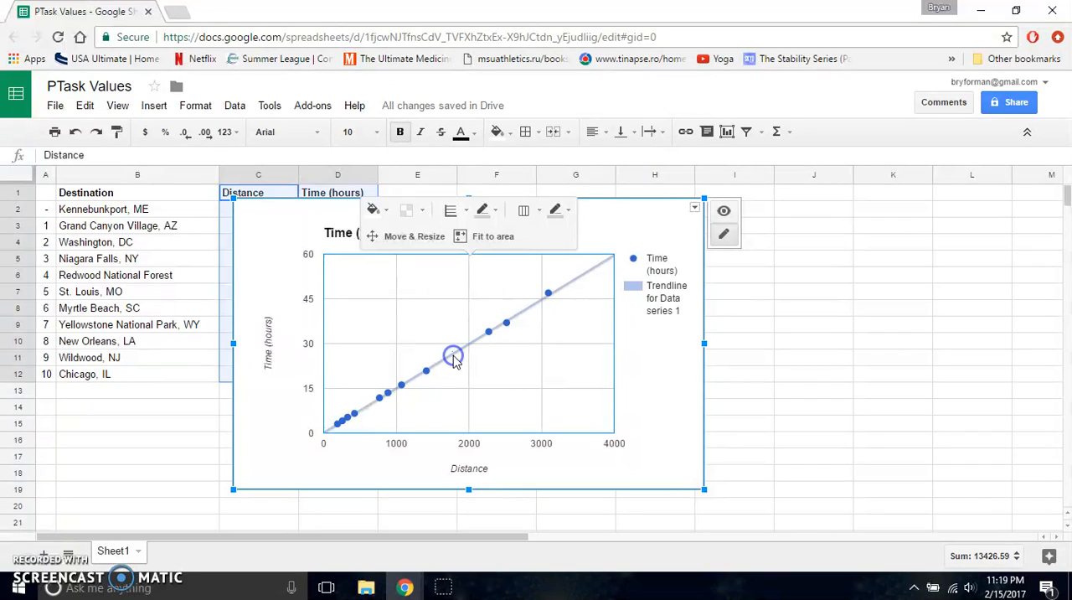
pyautogui.click(653, 319)
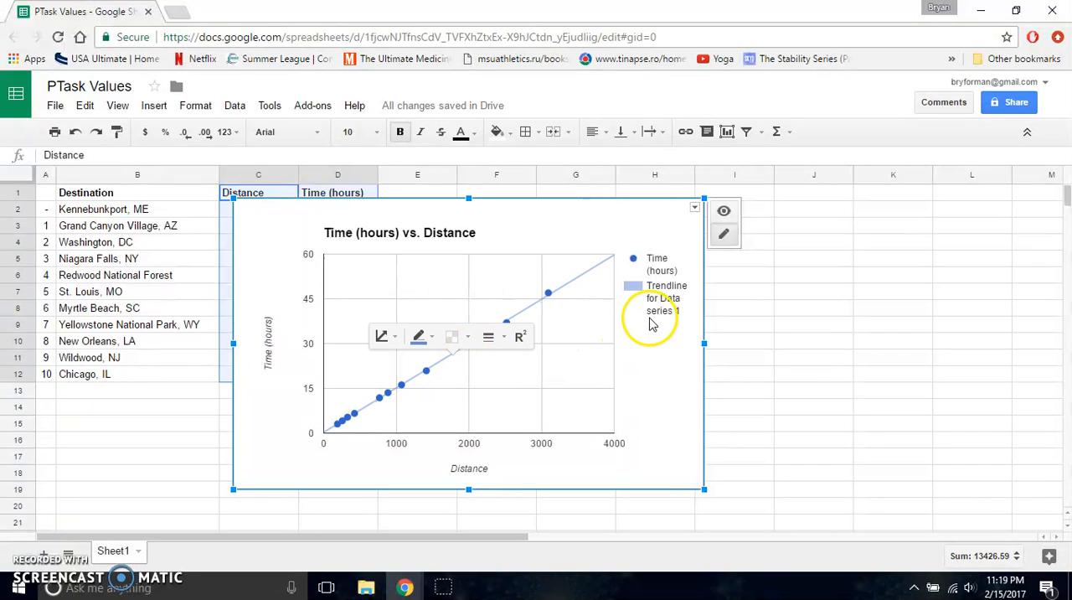
pyautogui.click(652, 301)
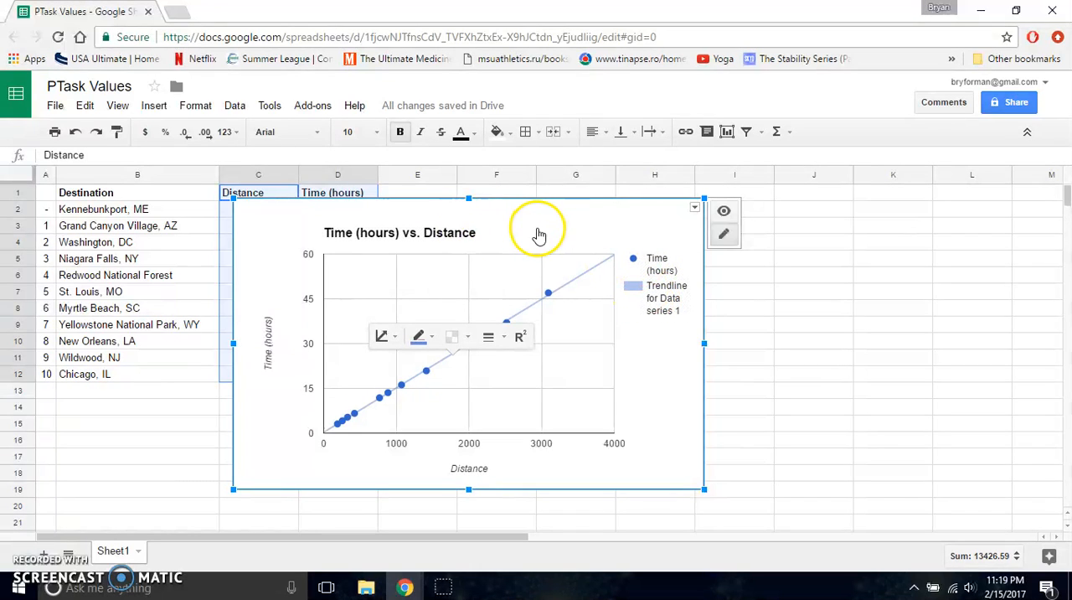
pyautogui.rightClick(632, 237)
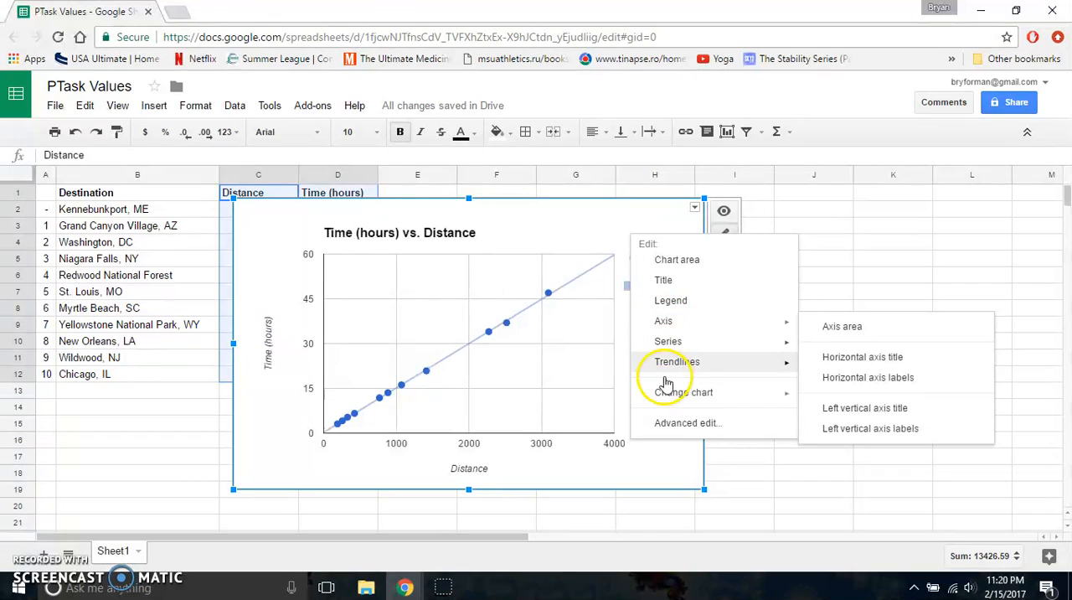
pyautogui.click(668, 425)
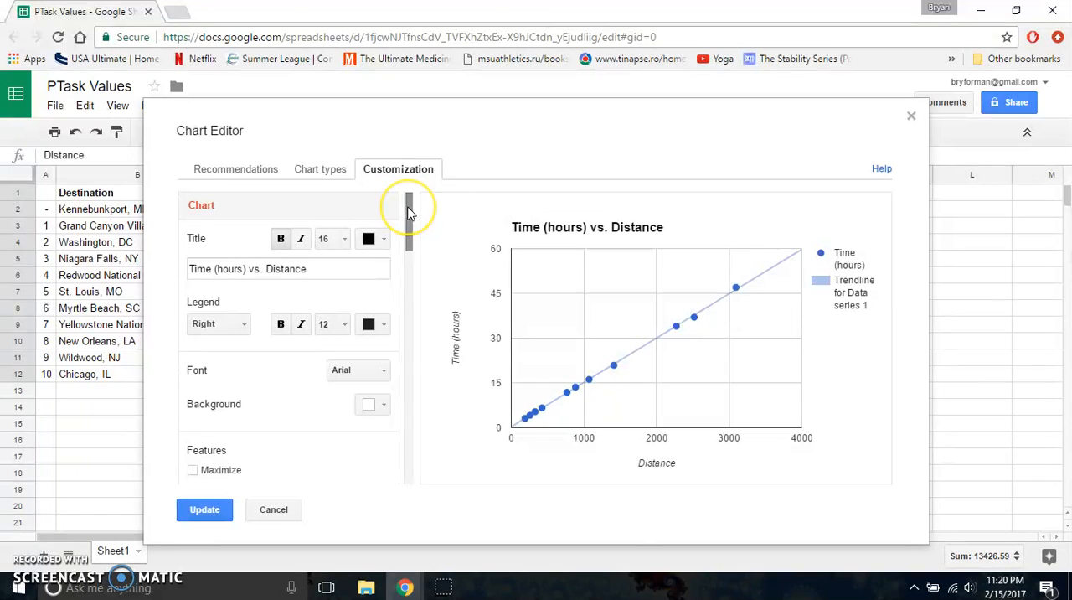
pyautogui.moveTo(408, 209); pyautogui.dragTo(402, 461)
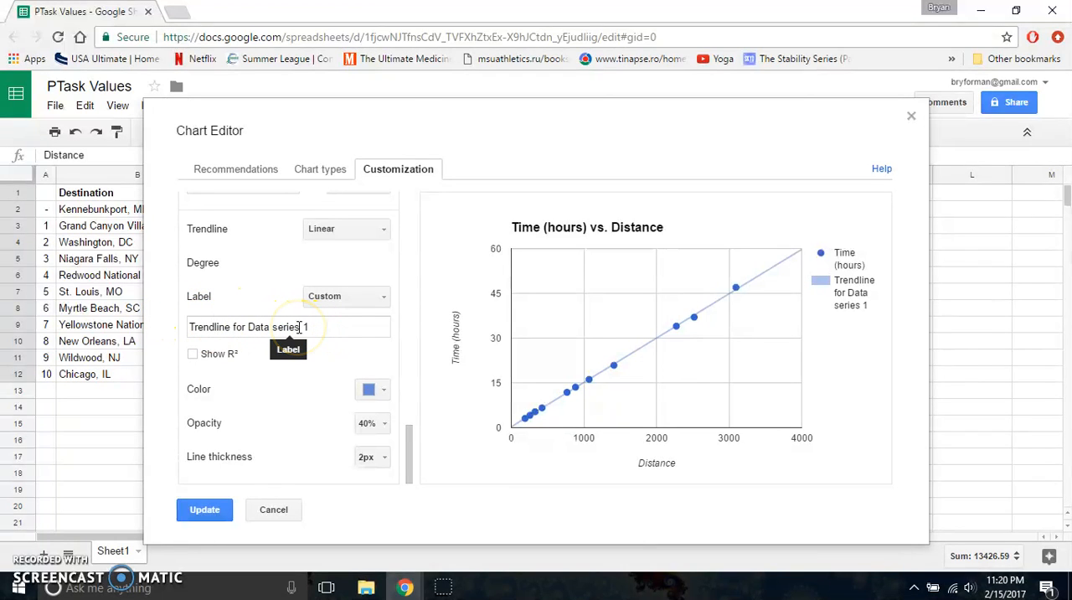
pyautogui.click(360, 303)
pyautogui.click(354, 345)
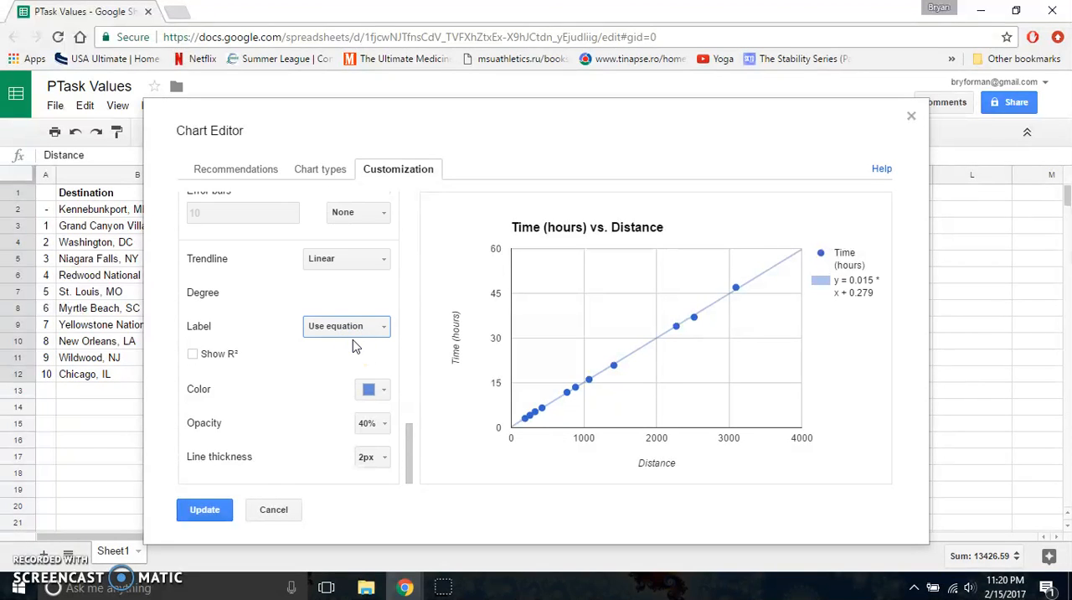
pyautogui.click(202, 520)
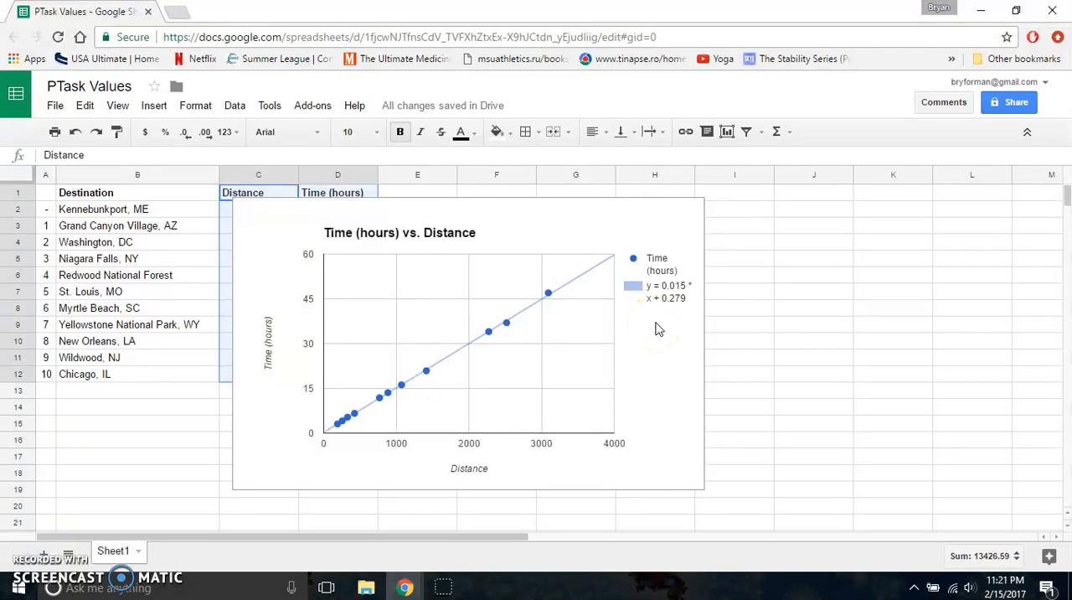
# Step: Show the R² value for the chart's linear trendline in the legend
pyautogui.click(457, 356)
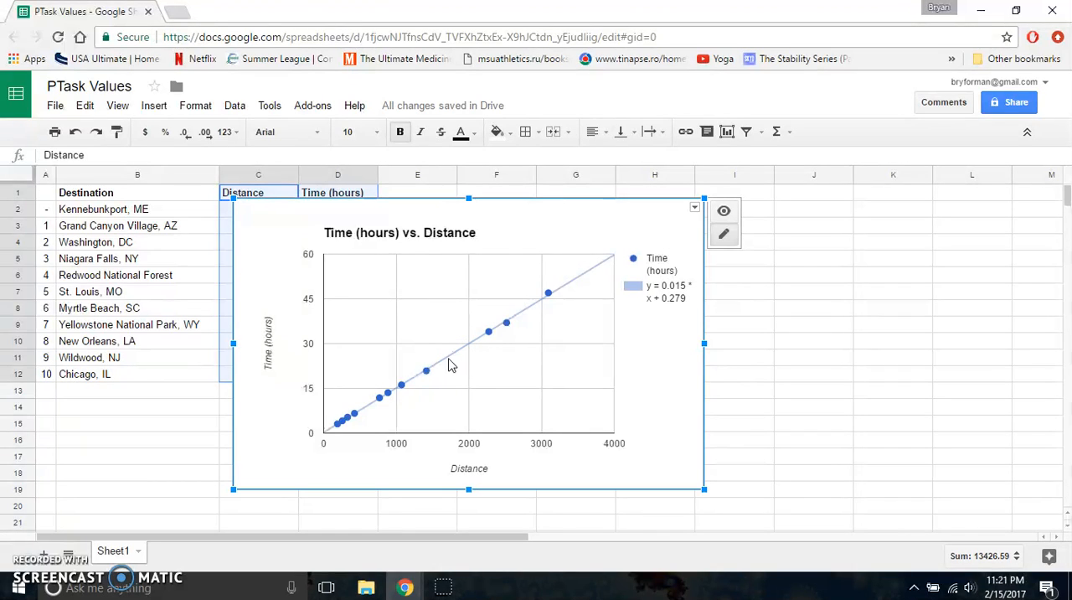
pyautogui.click(594, 269)
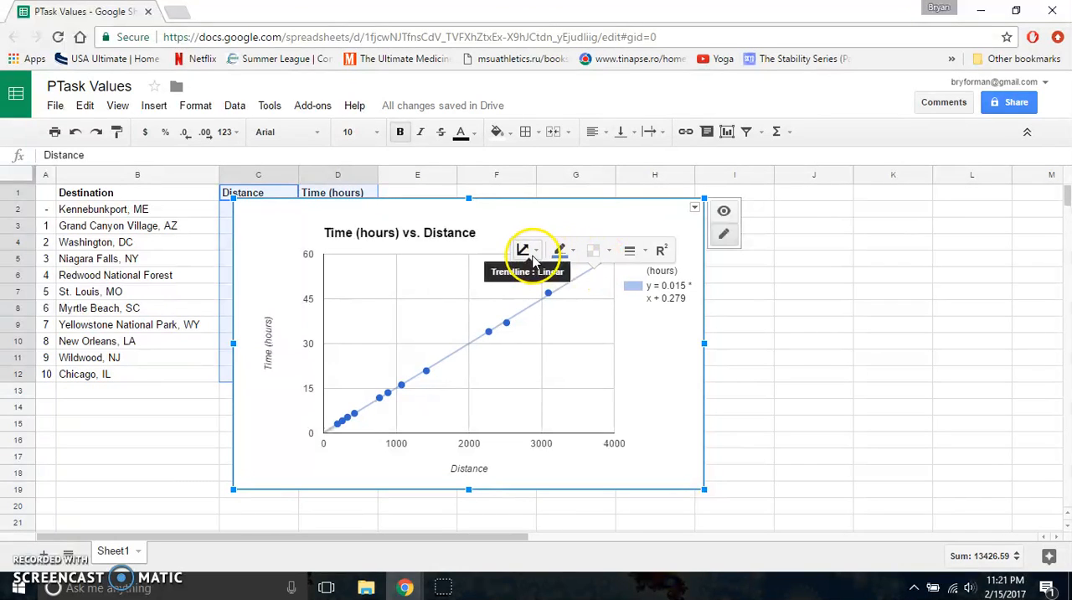
pyautogui.click(662, 253)
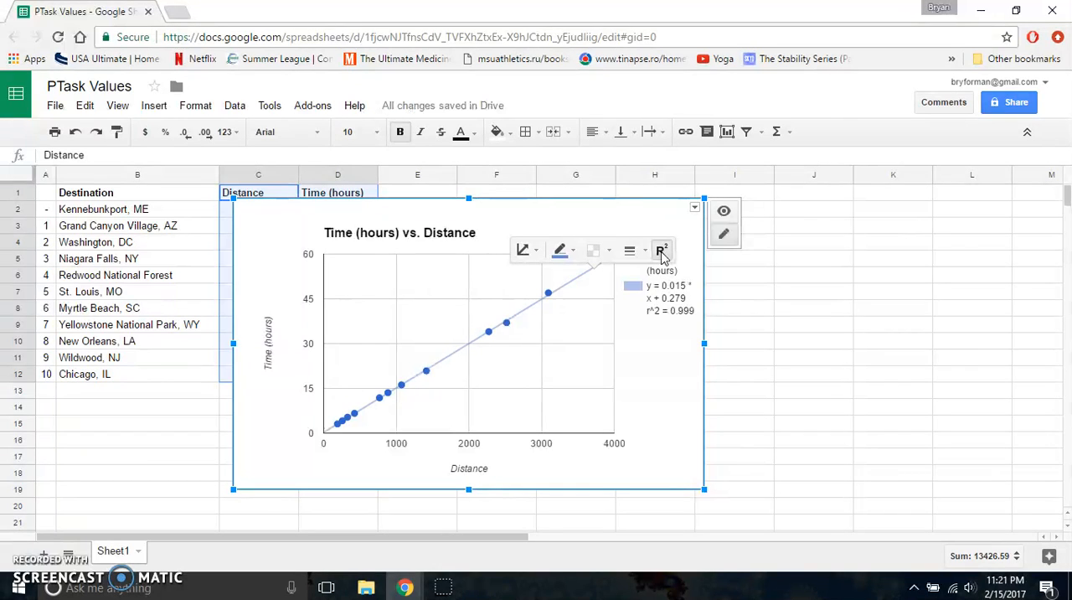
pyautogui.click(672, 312)
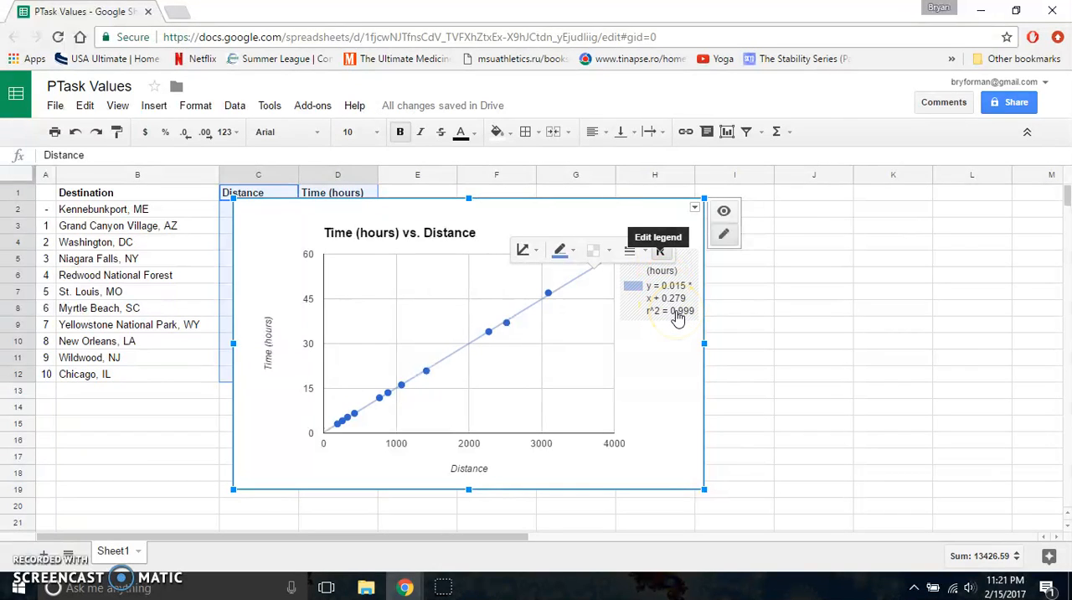
pyautogui.click(658, 351)
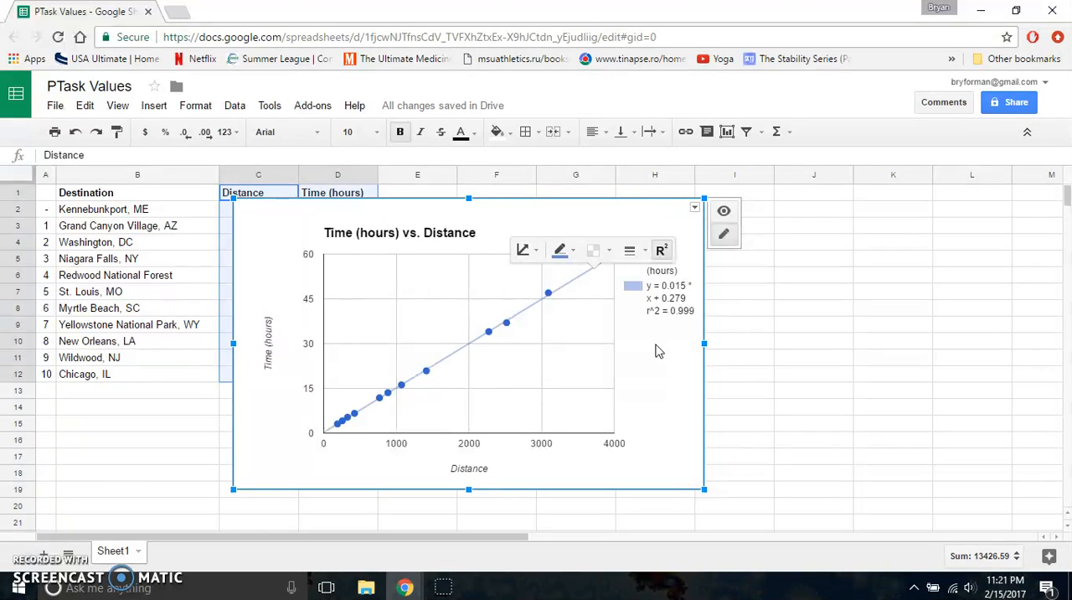
pyautogui.click(644, 353)
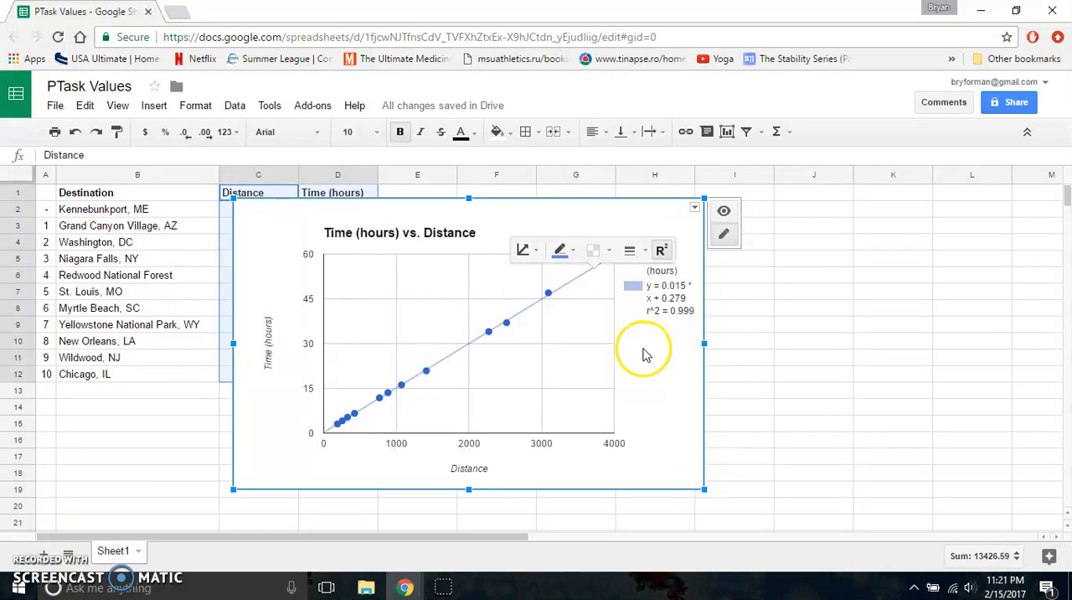